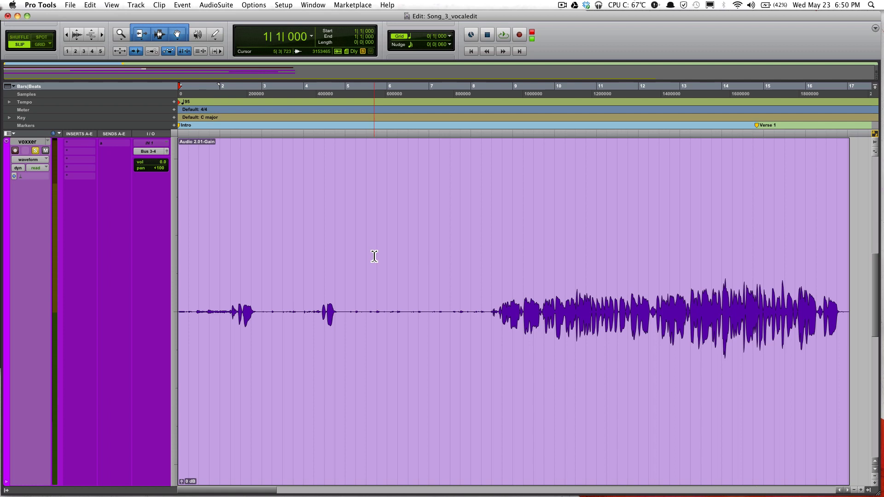
Trim the vocal clip's start past the door noise to 2|2|694 and audition it
{"action": "key", "text": "space"}
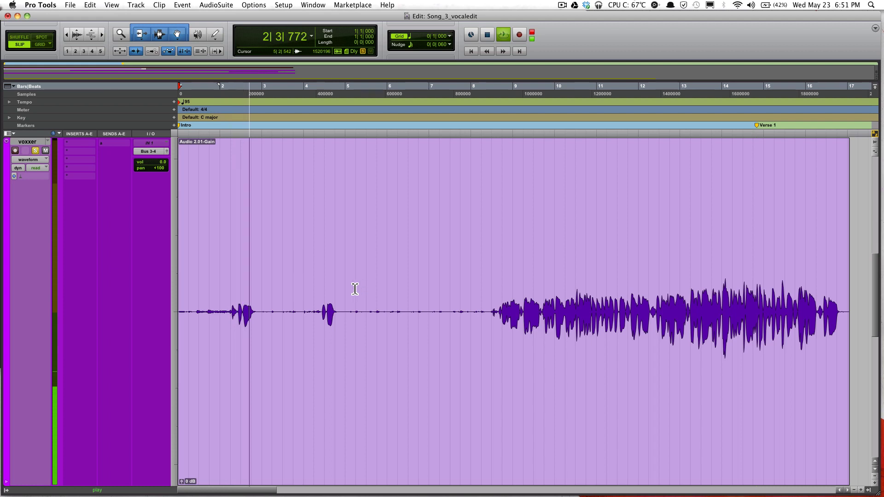
{"action": "key", "text": "space"}
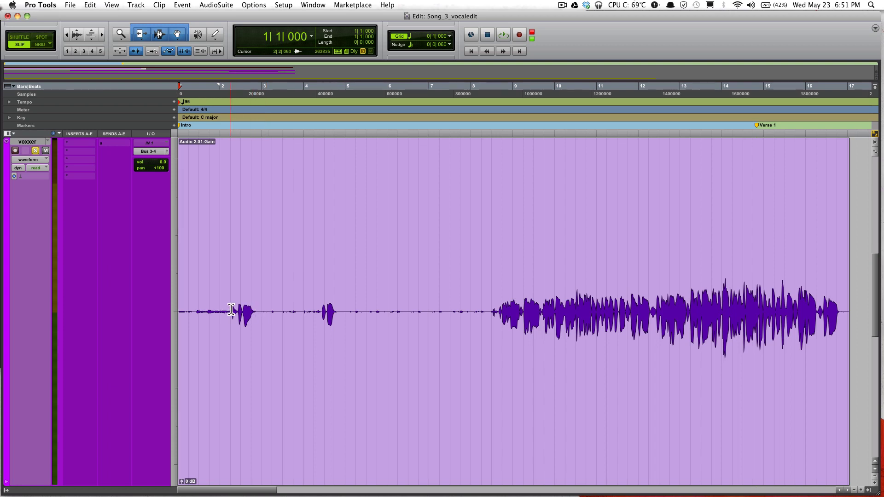
{"action": "left_click", "coordinate": [244, 297]}
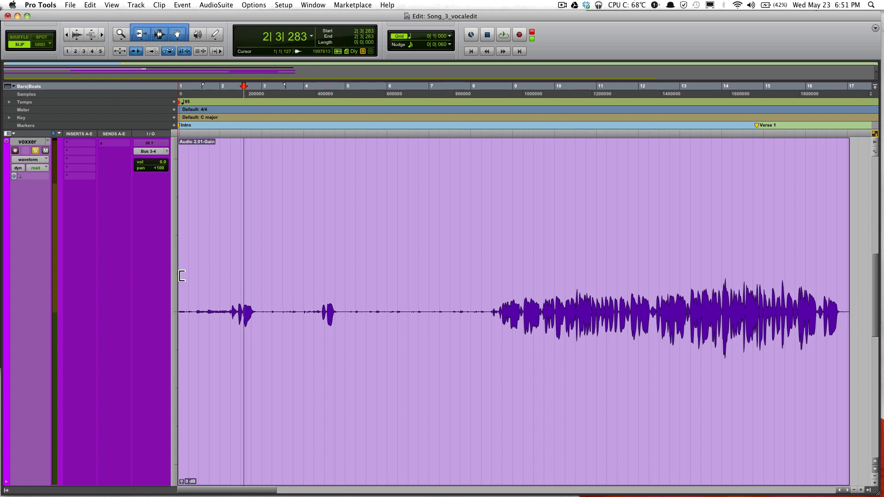
{"action": "left_click_drag", "start_coordinate": [181, 276], "coordinate": [235, 277]}
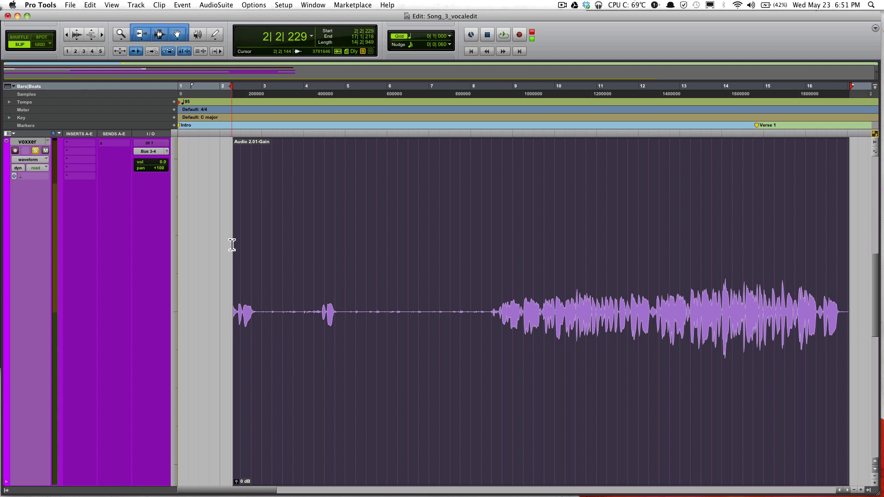
{"action": "left_click_drag", "start_coordinate": [212, 255], "coordinate": [242, 256]}
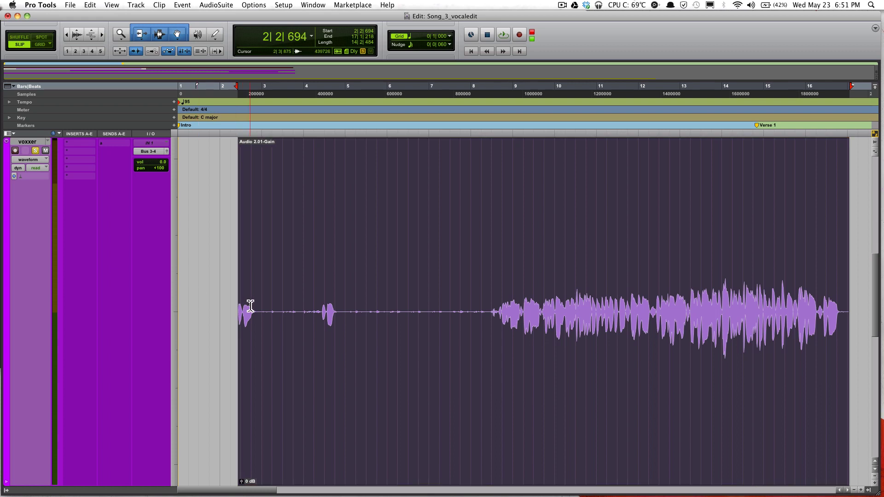
{"action": "key", "text": "space"}
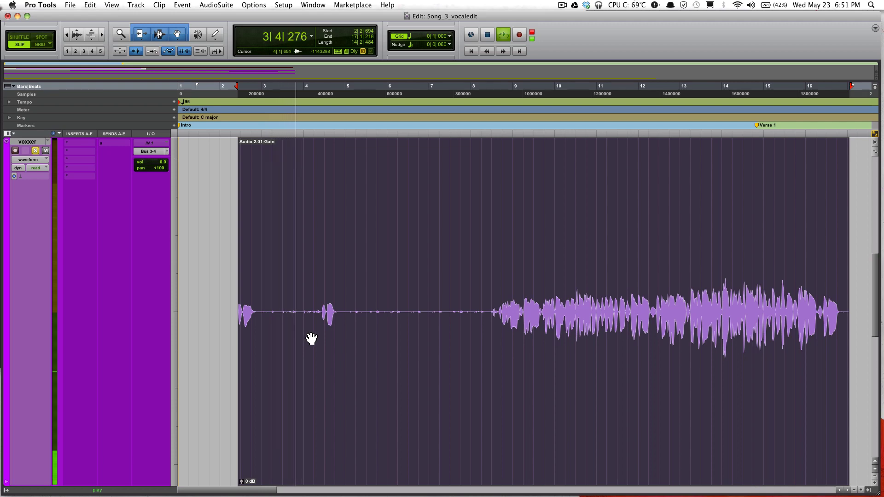
Select the headphone-bleed gap from 2|4|422 to 4|2|663 on the vocal track
{"action": "key", "text": "space"}
{"action": "left_click", "coordinate": [308, 296]}
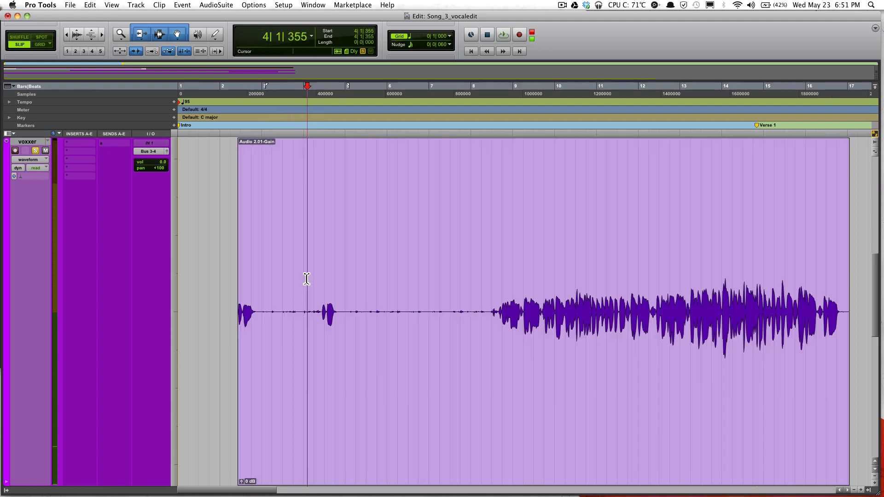
{"action": "left_click_drag", "start_coordinate": [264, 305], "coordinate": [322, 319]}
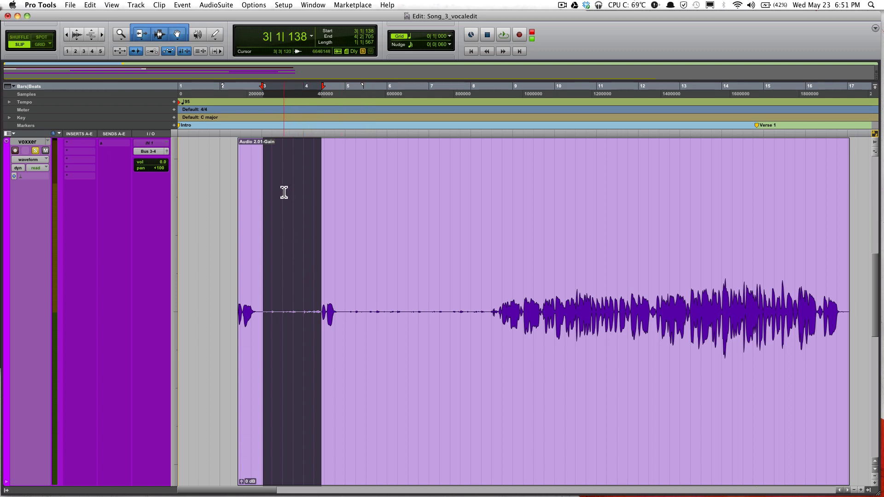
{"action": "left_click", "coordinate": [261, 232]}
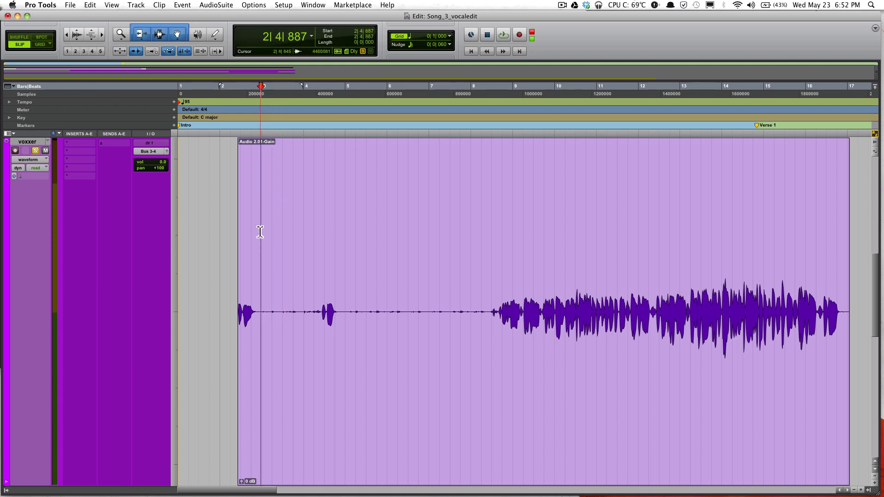
{"action": "left_click_drag", "start_coordinate": [256, 232], "coordinate": [321, 235]}
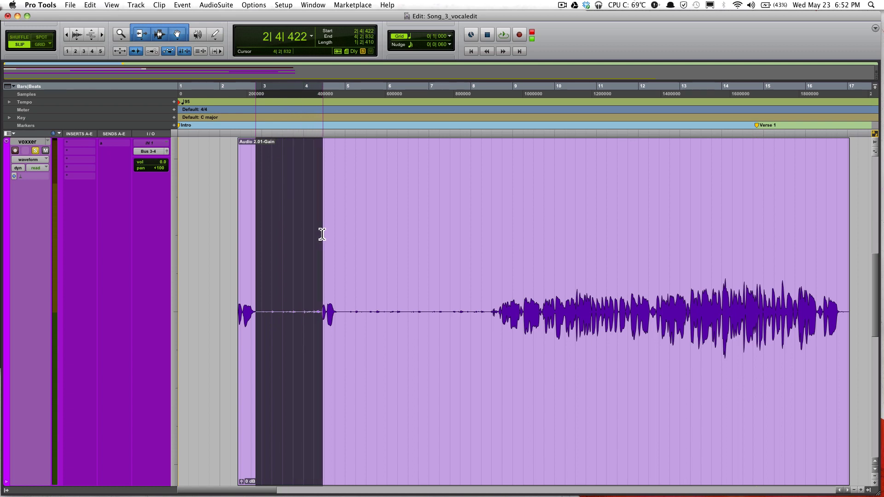
Show volume automation, pull down the 2|4|422–4|2|663 gap, and audition the drop
{"action": "left_click", "coordinate": [38, 164]}
{"action": "left_click", "coordinate": [42, 170]}
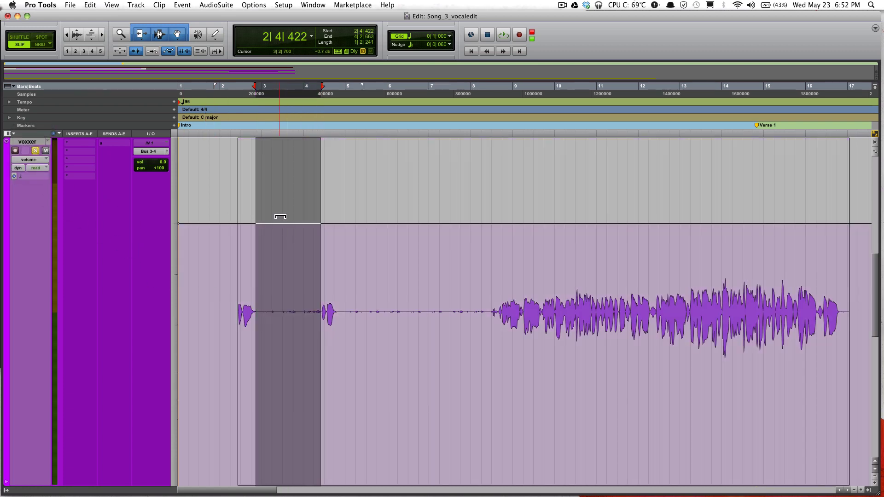
{"action": "left_click_drag", "start_coordinate": [281, 216], "coordinate": [278, 322]}
{"action": "key", "text": "space"}
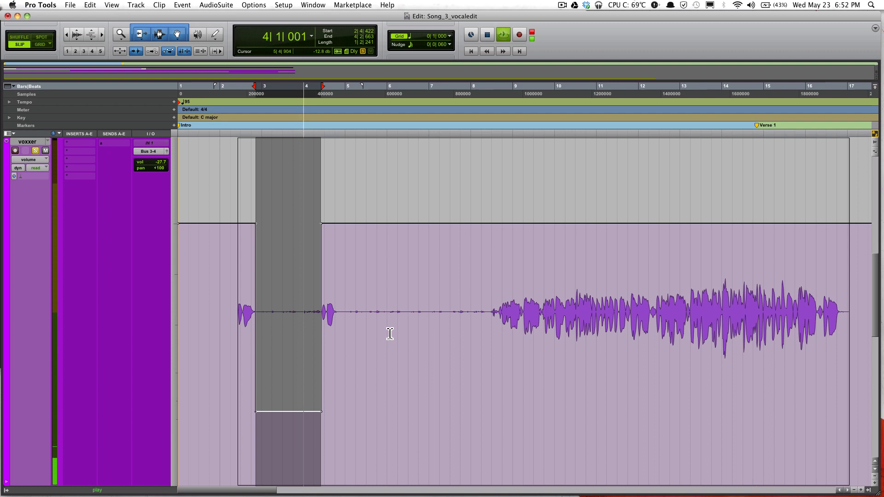
{"action": "key", "text": "space"}
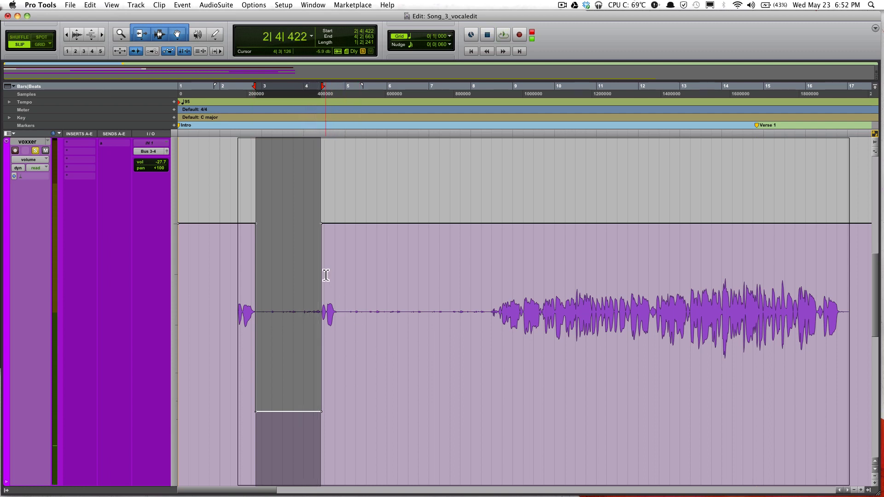
{"action": "left_click", "coordinate": [325, 275]}
{"action": "key", "text": "space"}
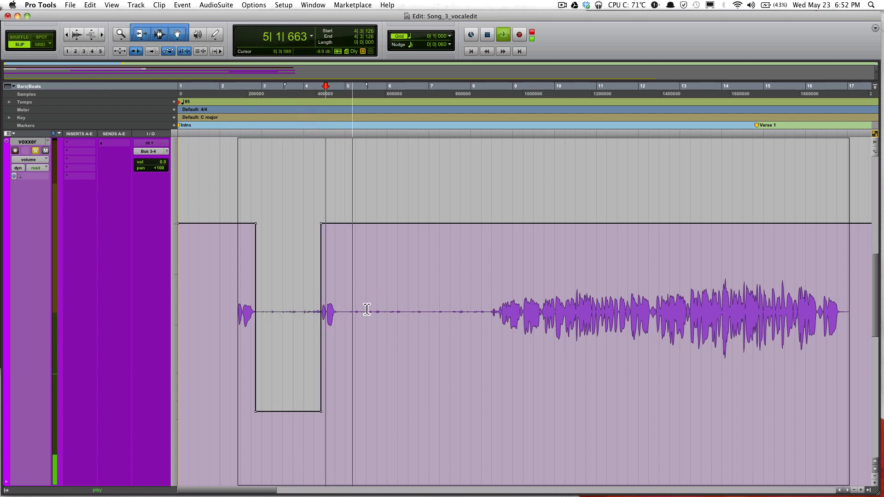
{"action": "key", "text": "space"}
{"action": "key", "text": "space"}
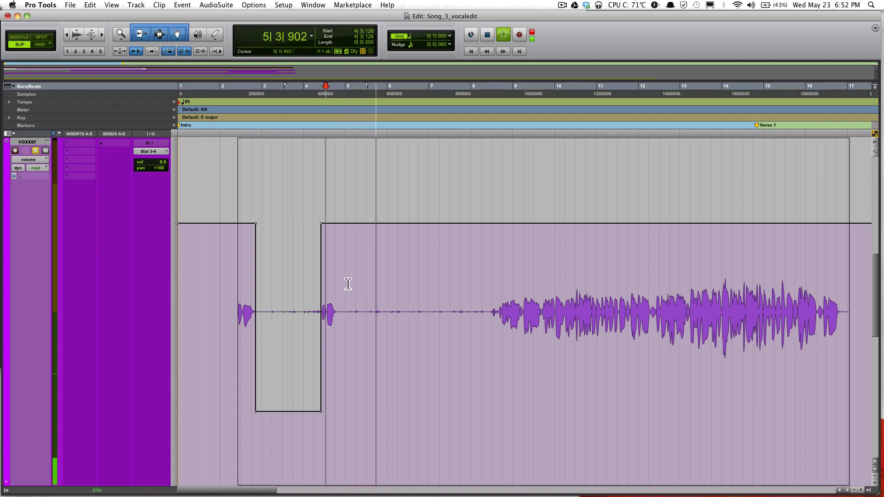
Lower the volume across the second gap, 5|1|107–8|2|601, and audition toward the vocal entry
{"action": "key", "text": "space"}
{"action": "left_click_drag", "start_coordinate": [348, 283], "coordinate": [487, 288]}
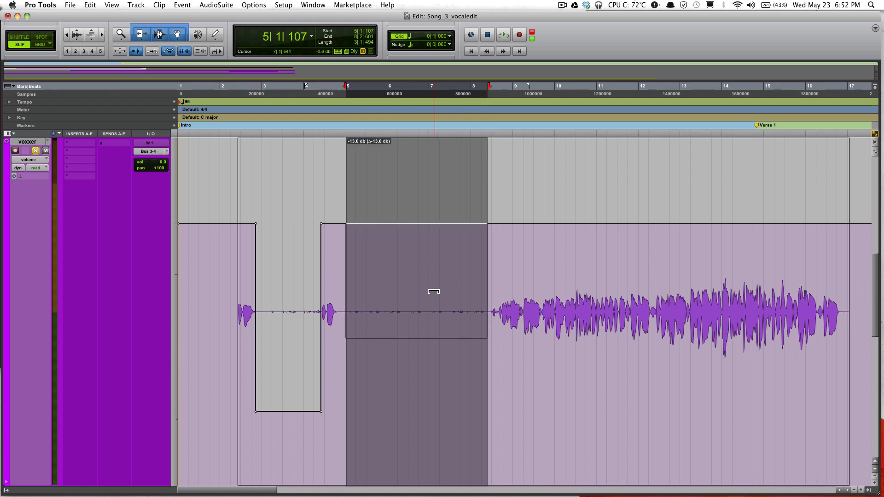
{"action": "left_click_drag", "start_coordinate": [435, 222], "coordinate": [429, 339]}
{"action": "key", "text": "space"}
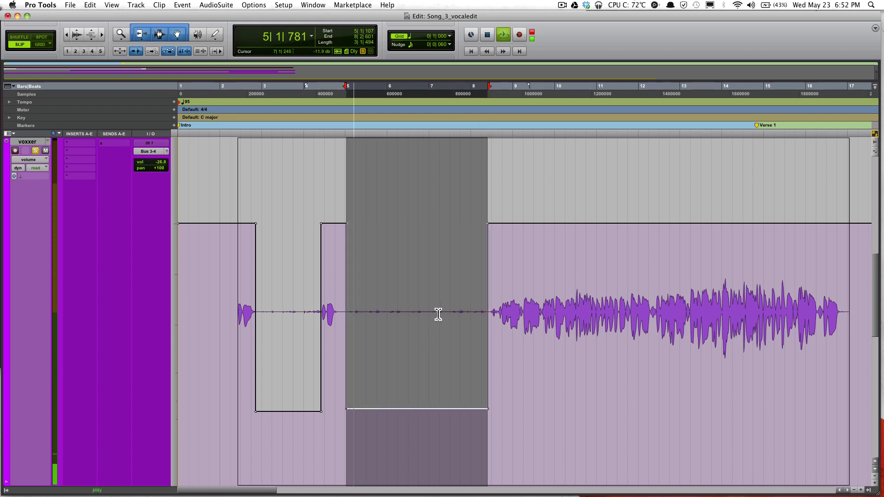
{"action": "key", "text": "space"}
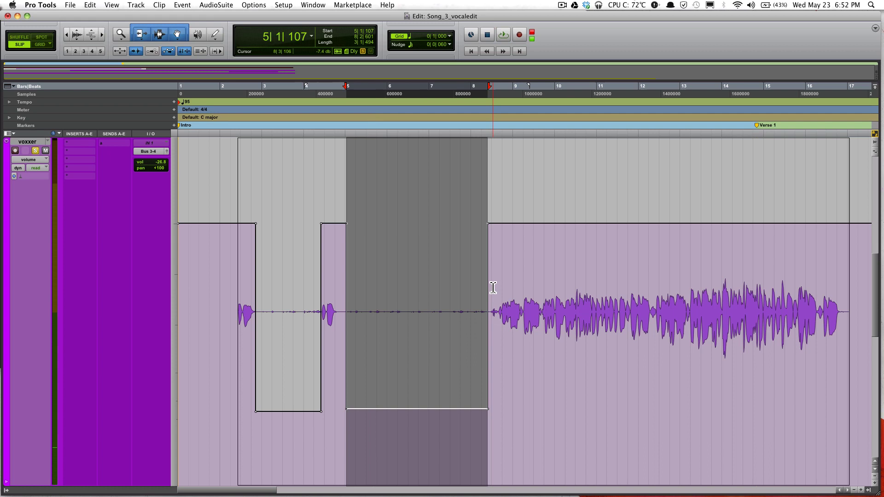
{"action": "left_click", "coordinate": [494, 287]}
{"action": "key", "text": "space"}
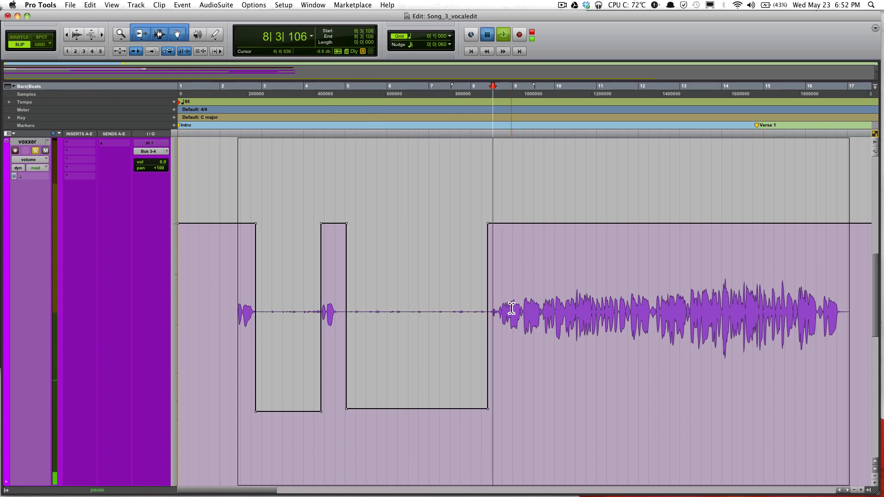
Zoom in around bar 8 and audition the vocal entry from 8|2|871
{"action": "key", "text": "space"}
{"action": "key", "text": "ctrl+bracketright"}
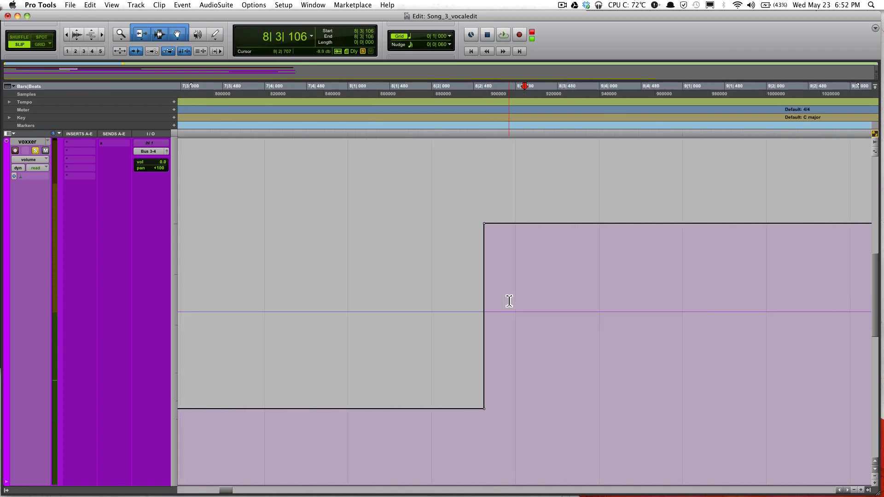
{"action": "left_click", "coordinate": [507, 307]}
{"action": "key", "text": "space"}
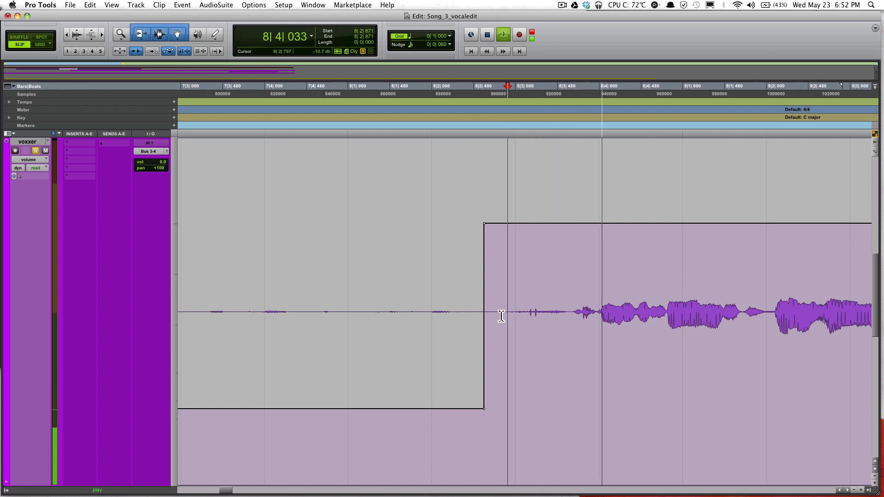
{"action": "key", "text": "space"}
{"action": "key", "text": "space"}
{"action": "key", "text": "space"}
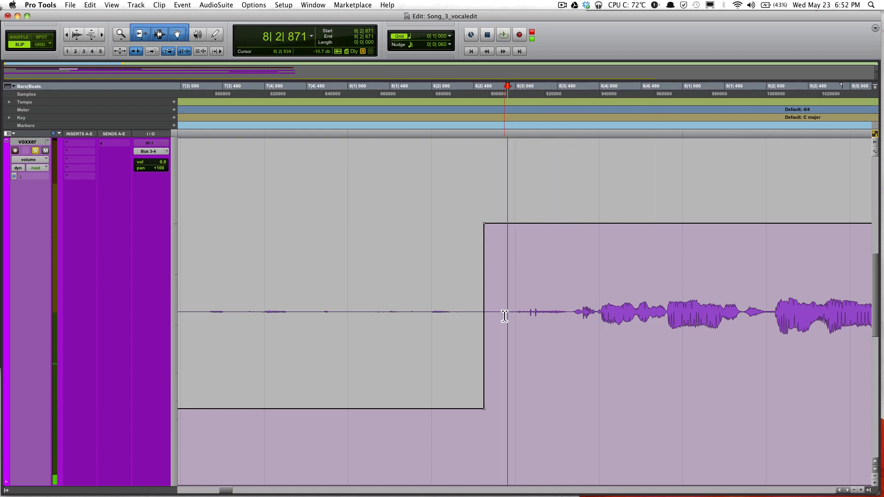
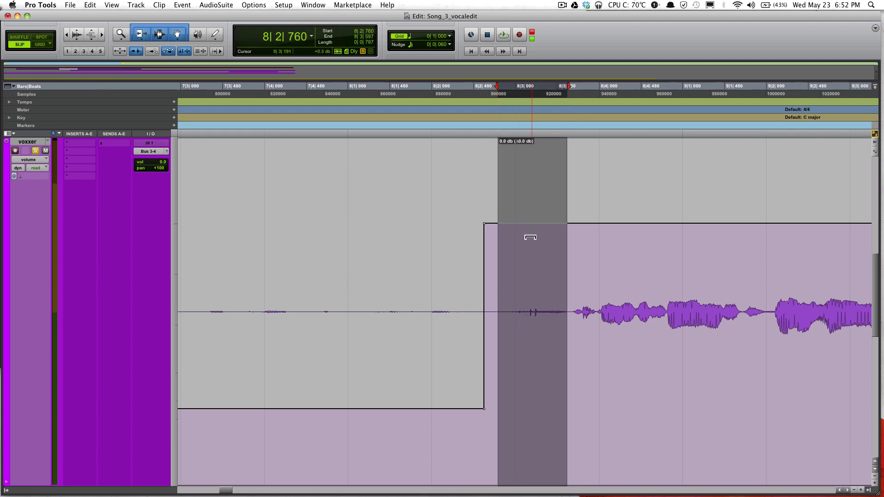
Drag the vocal volume down during the first breath and play it back from just before the phrase
{"action": "left_click_drag", "start_coordinate": [533, 218], "coordinate": [530, 260]}
{"action": "key", "text": "space"}
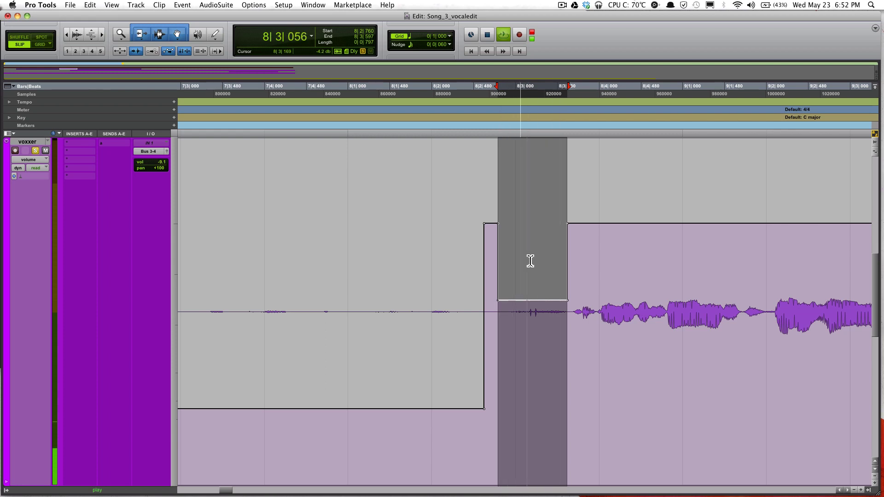
{"action": "key", "text": "space"}
{"action": "left_click", "coordinate": [574, 303]}
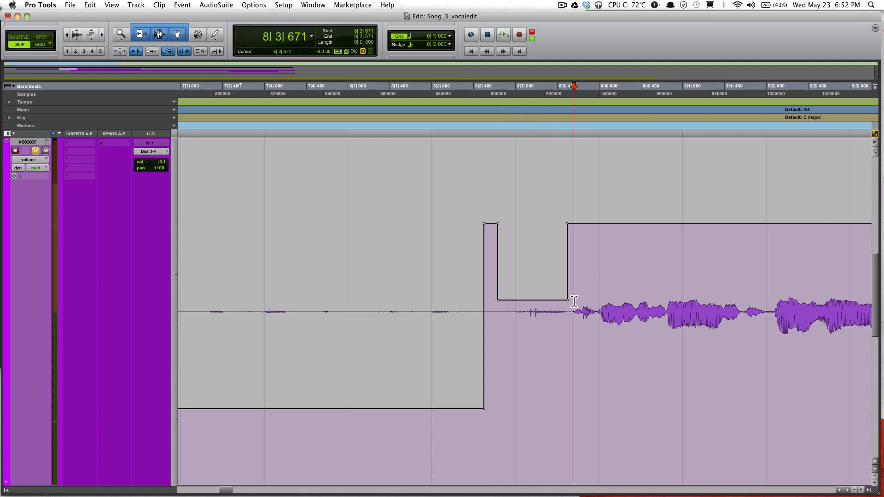
{"action": "key", "text": "space"}
{"action": "key", "text": "space"}
{"action": "key", "text": "space"}
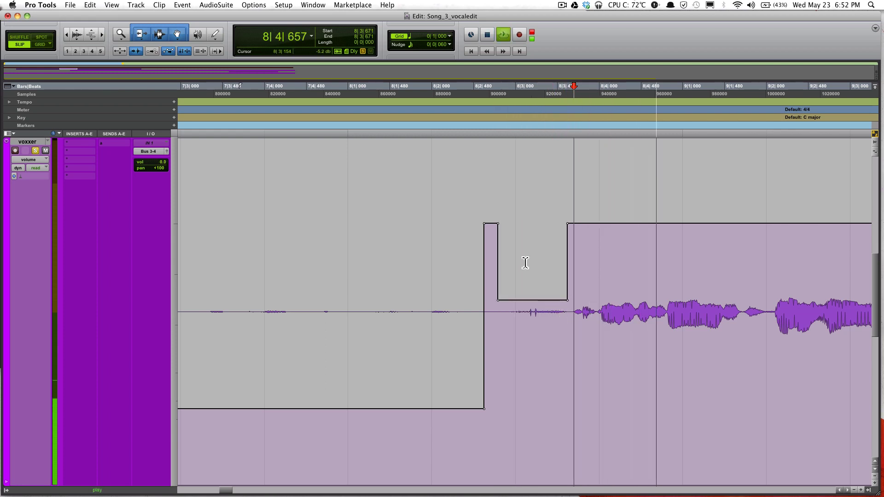
{"action": "left_click", "coordinate": [523, 277]}
{"action": "key", "text": "space"}
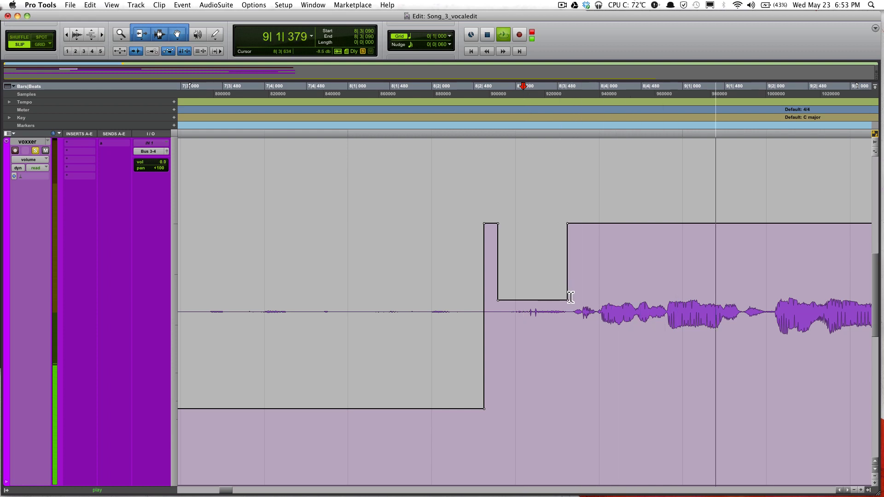
{"action": "key", "text": "space"}
Select the short breath near bar 9, lower its volume, audition it and clear the selection
{"action": "left_click", "coordinate": [743, 295]}
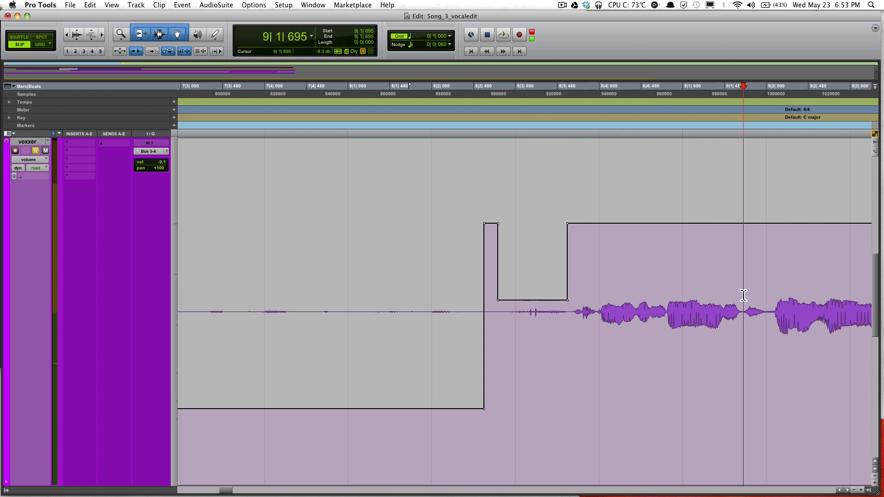
{"action": "key", "text": "space"}
{"action": "key", "text": "space"}
{"action": "left_click", "coordinate": [768, 299], "text": "shift"}
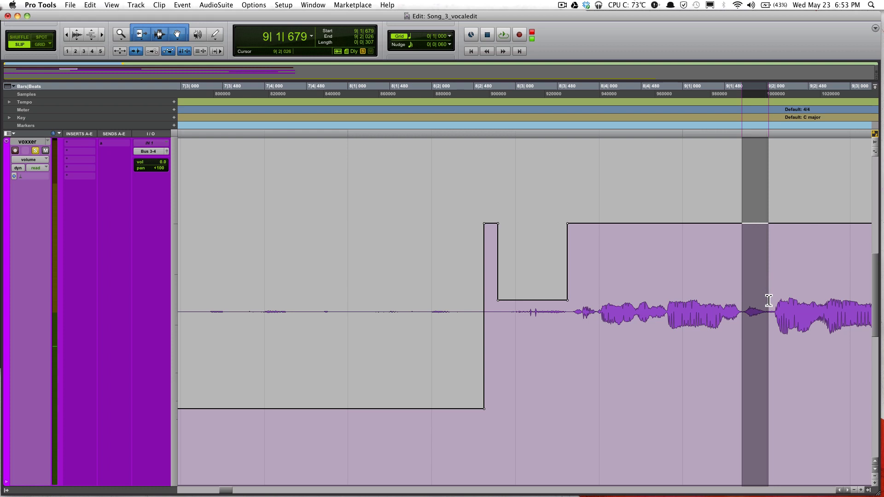
{"action": "key", "text": "space"}
{"action": "key", "text": "space"}
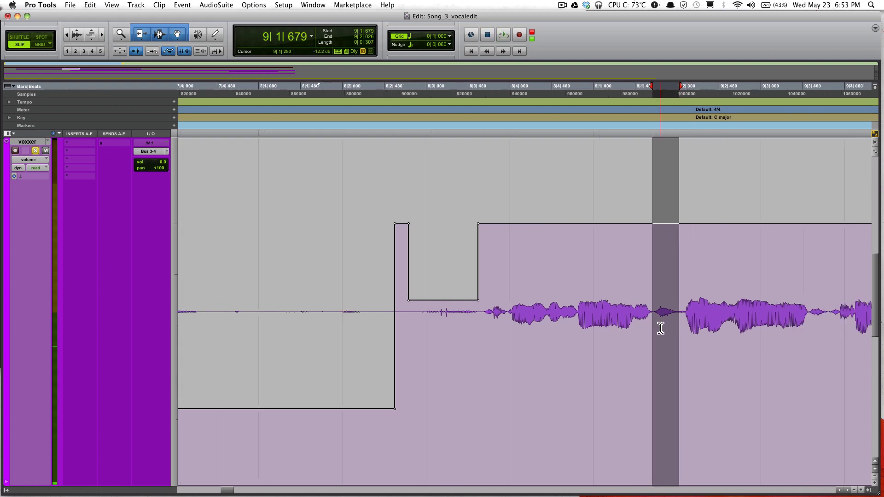
{"action": "scroll", "coordinate": [660, 325], "scroll_direction": "right", "scroll_amount": 10}
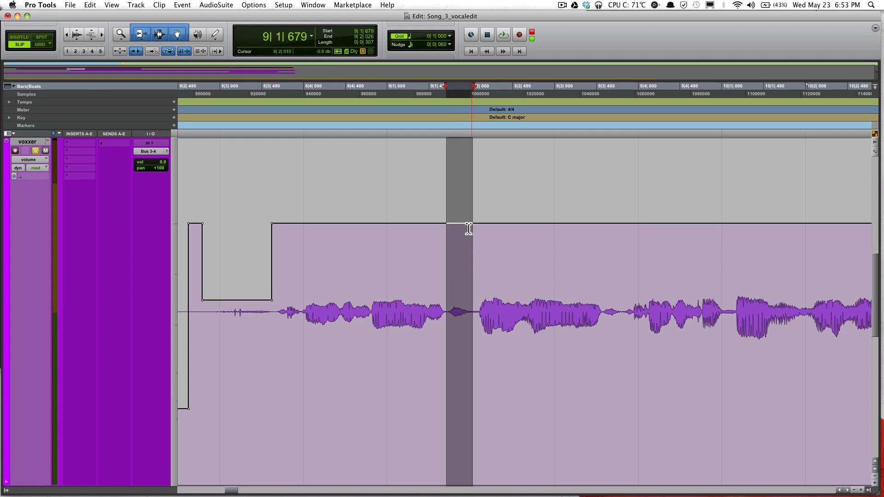
{"action": "left_click_drag", "start_coordinate": [462, 216], "coordinate": [461, 263]}
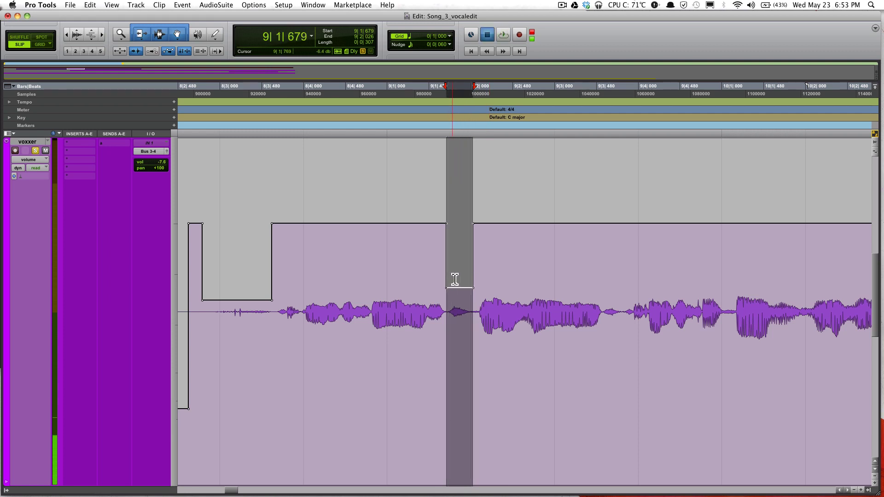
{"action": "key", "text": "space"}
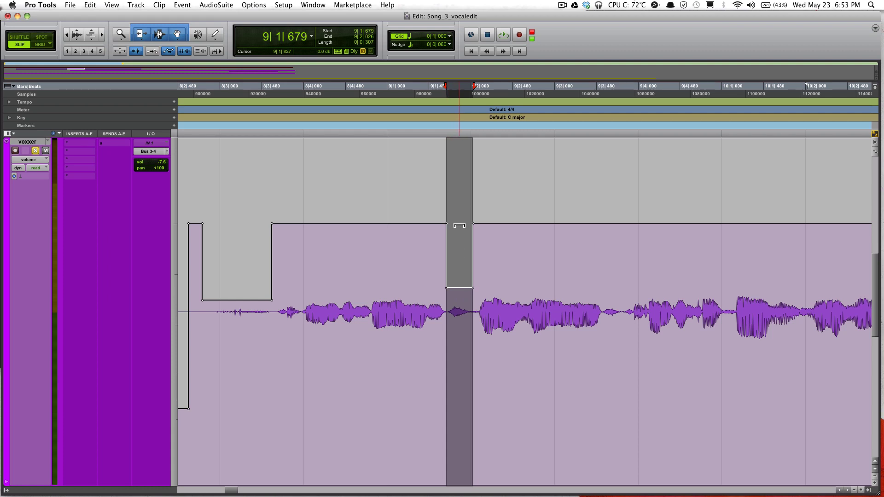
{"action": "key", "text": "space"}
{"action": "left_click", "coordinate": [428, 246]}
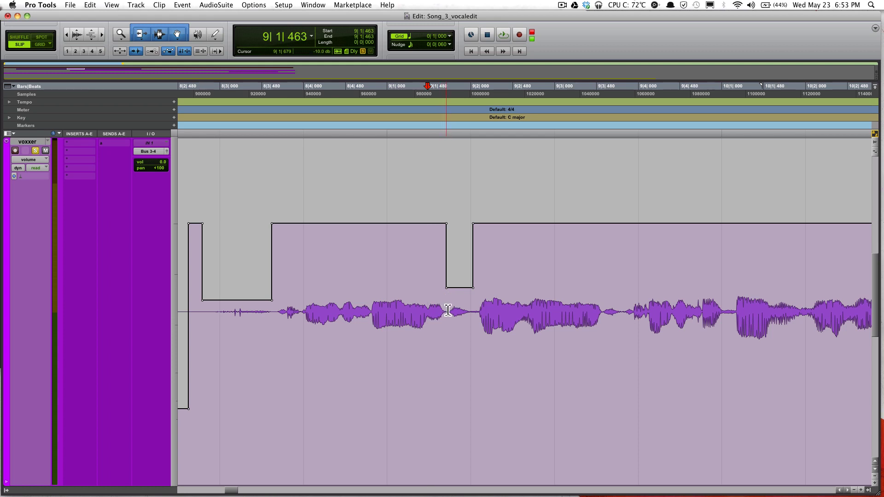
Play back the earlier breath dips from before the second dip to review them
{"action": "left_click", "coordinate": [384, 282]}
{"action": "key", "text": "space"}
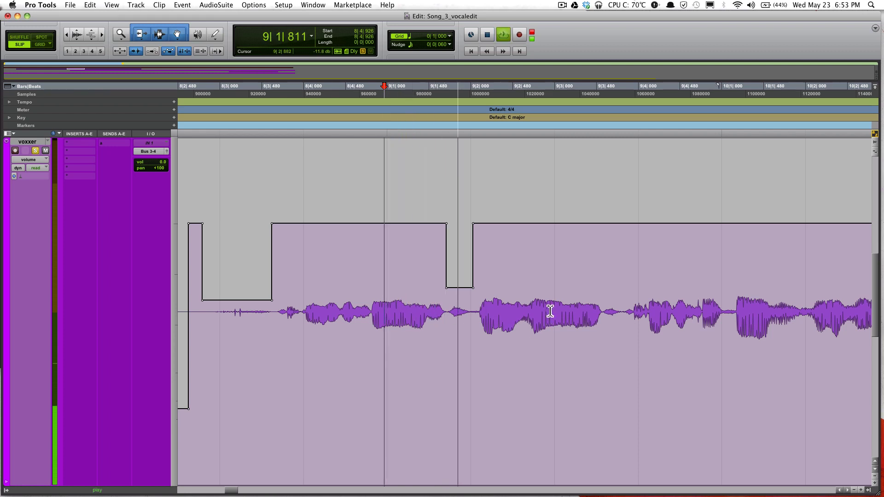
{"action": "key", "text": "space"}
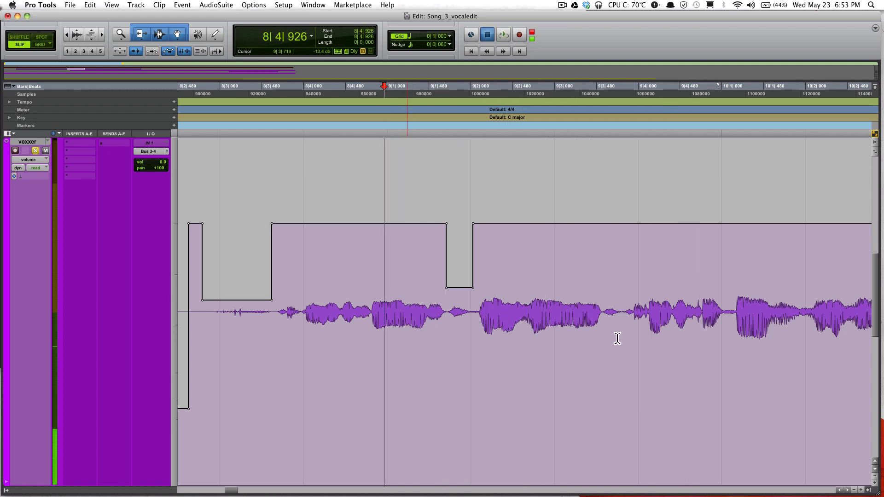
{"action": "key", "text": "space"}
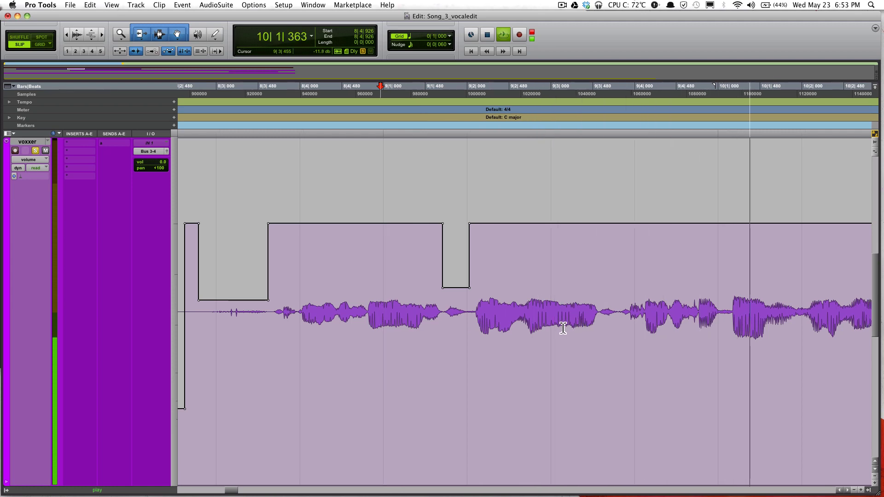
{"action": "scroll", "coordinate": [558, 328], "scroll_direction": "down", "scroll_amount": 10}
{"action": "scroll", "coordinate": [558, 328], "scroll_direction": "up", "scroll_amount": 6}
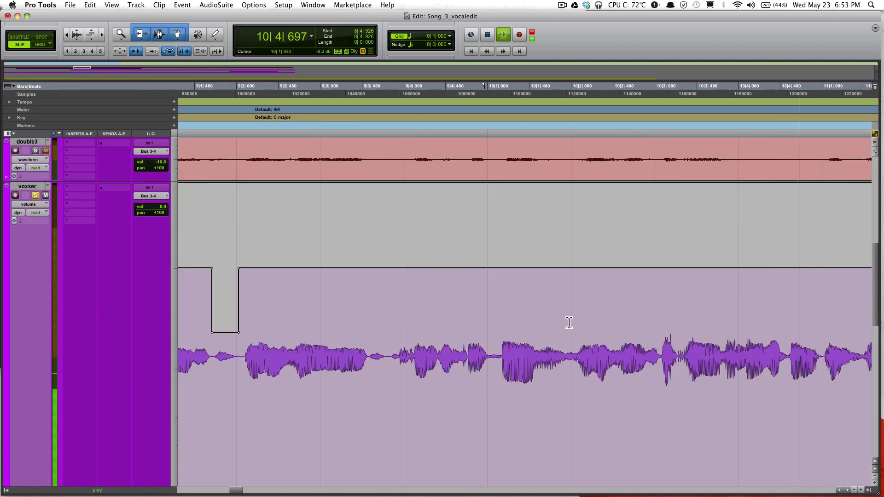
{"action": "scroll", "coordinate": [566, 325], "scroll_direction": "up", "scroll_amount": 3}
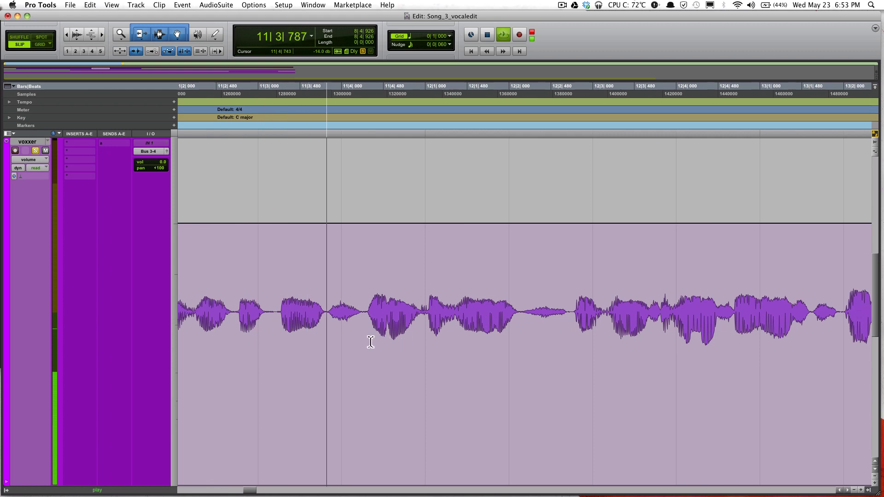
{"action": "key", "text": "space"}
Select the breath gap near bar 11, pull its volume down, deepen the dip, and audition
{"action": "left_click_drag", "start_coordinate": [327, 296], "coordinate": [363, 301]}
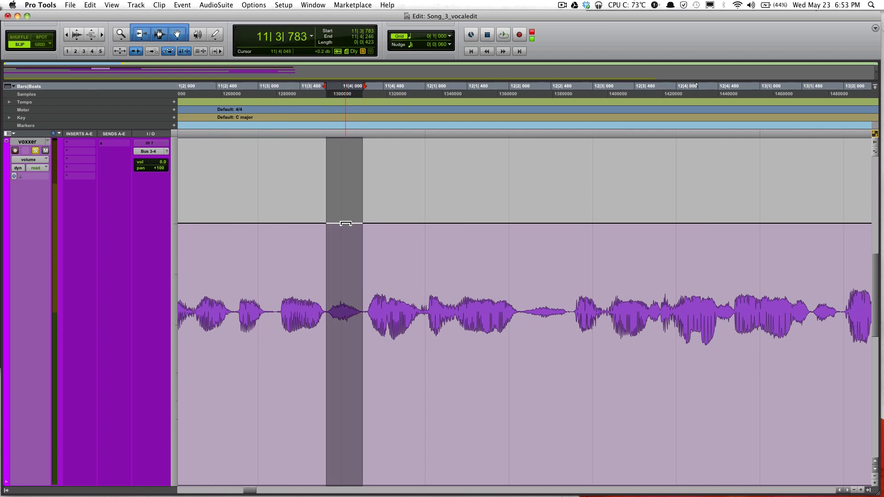
{"action": "left_click_drag", "start_coordinate": [345, 223], "coordinate": [346, 270]}
{"action": "key", "text": "space"}
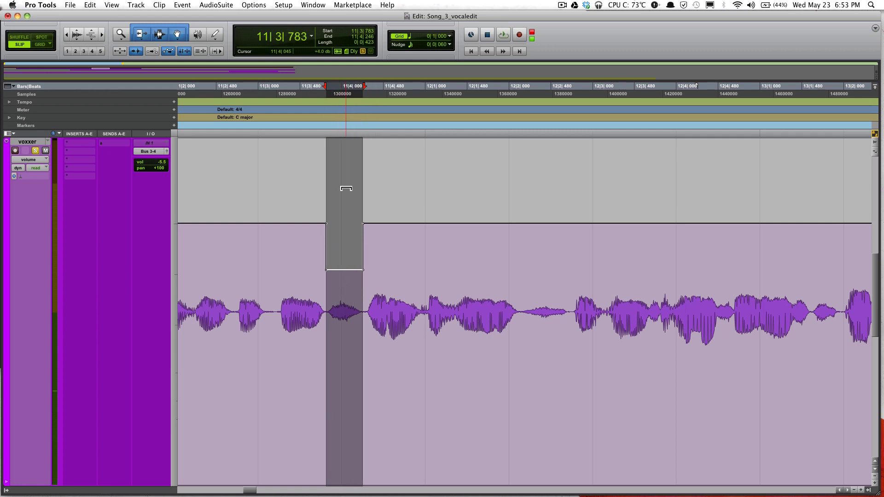
{"action": "left_click_drag", "start_coordinate": [346, 188], "coordinate": [330, 229]}
{"action": "key", "text": "space"}
{"action": "left_click", "coordinate": [274, 251]}
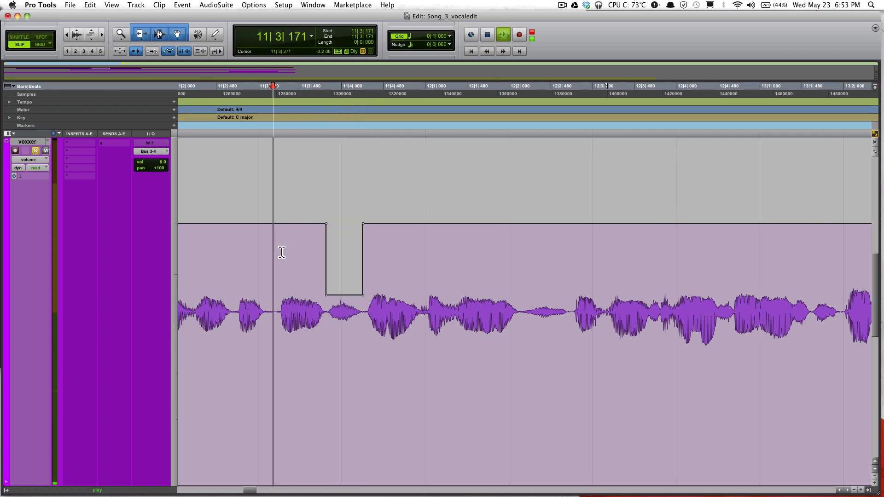
{"action": "key", "text": "space"}
{"action": "scroll", "coordinate": [360, 256], "scroll_direction": "right", "scroll_amount": 3}
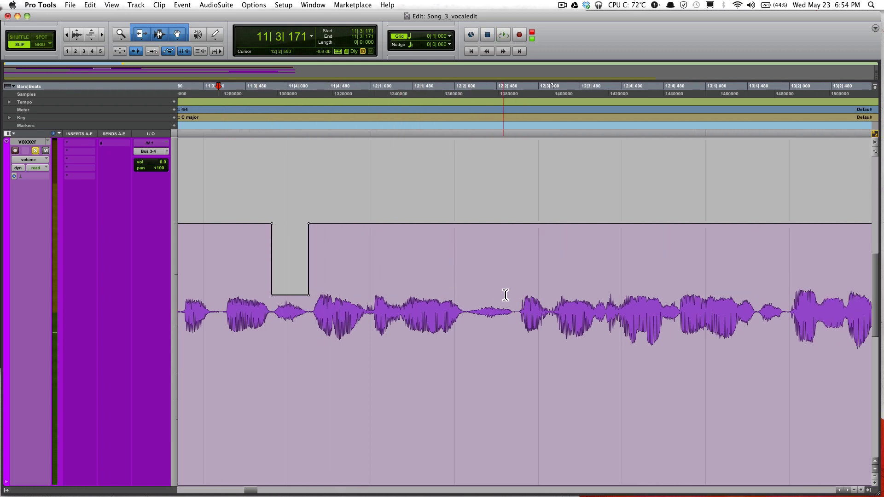
Locate and select the breath between phrases in bar 12, slightly widened
{"action": "left_click", "coordinate": [607, 301]}
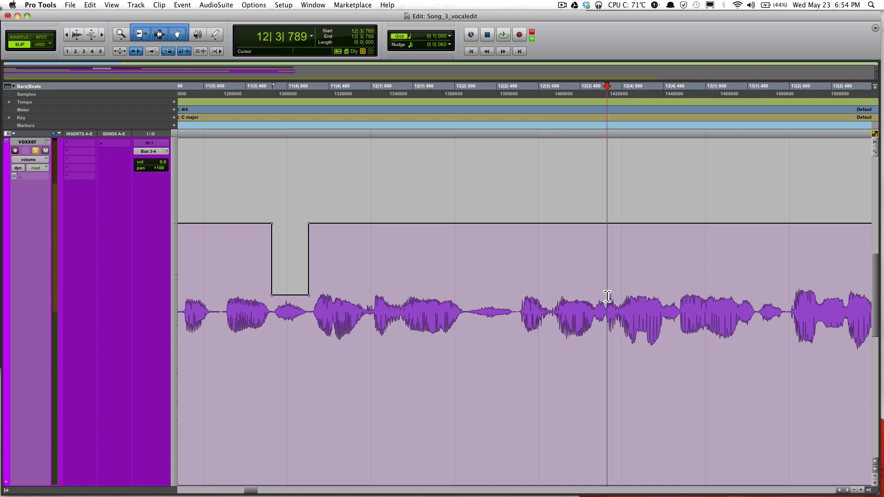
{"action": "key", "text": "space"}
{"action": "left_click", "coordinate": [470, 306]}
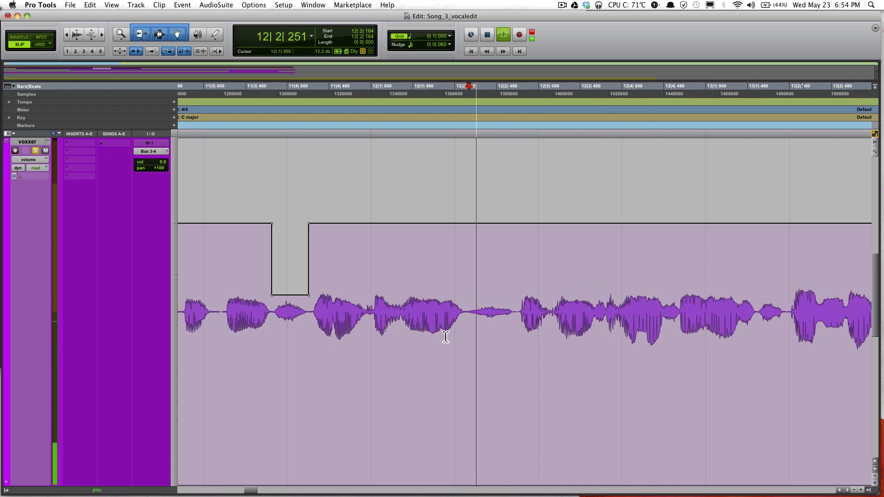
{"action": "key", "text": "space"}
{"action": "left_click_drag", "start_coordinate": [515, 307], "coordinate": [469, 317]}
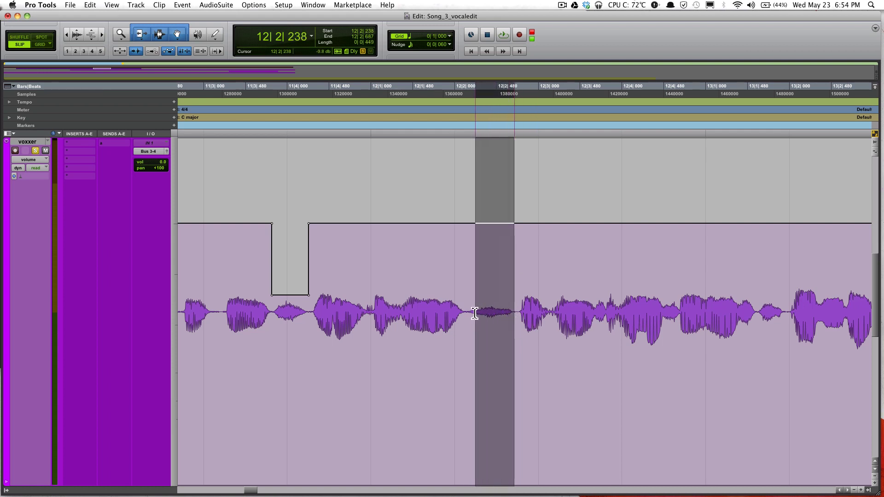
{"action": "left_click_drag", "start_coordinate": [515, 310], "coordinate": [465, 310]}
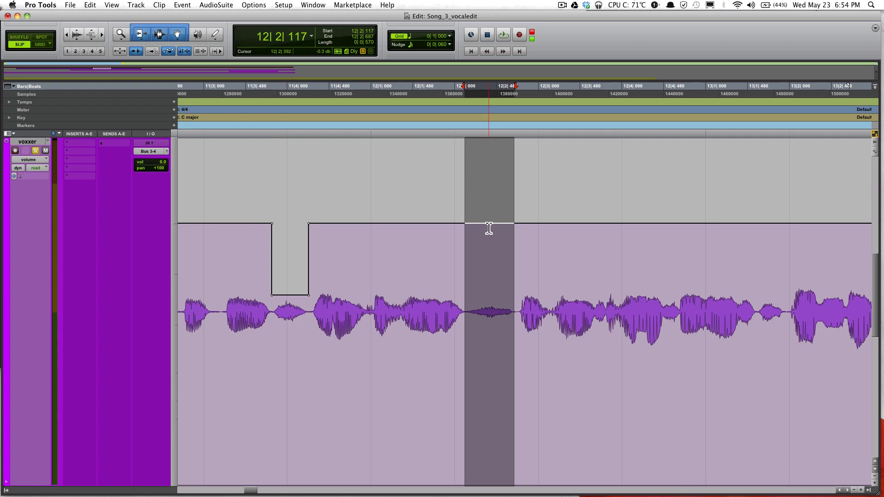
Pull the bar 12 breath volume down, deepen the dip, and play the passage to check
{"action": "left_click_drag", "start_coordinate": [490, 222], "coordinate": [490, 253]}
{"action": "key", "text": "space"}
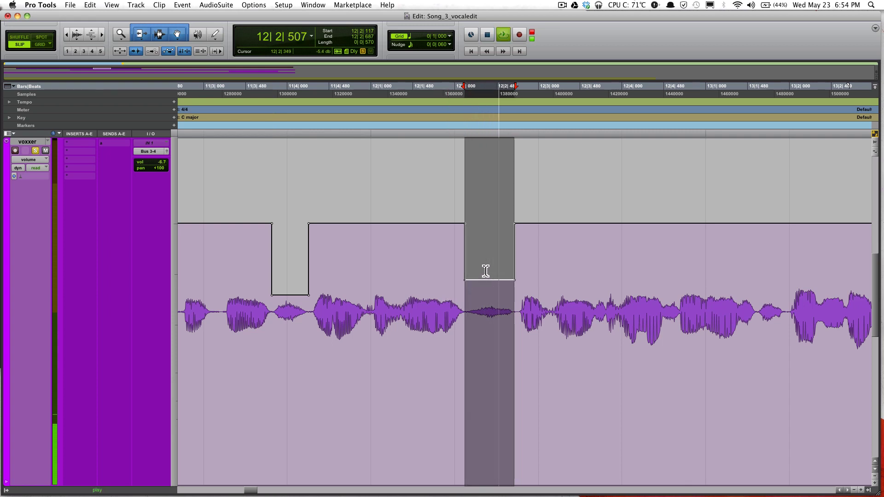
{"action": "key", "text": "space"}
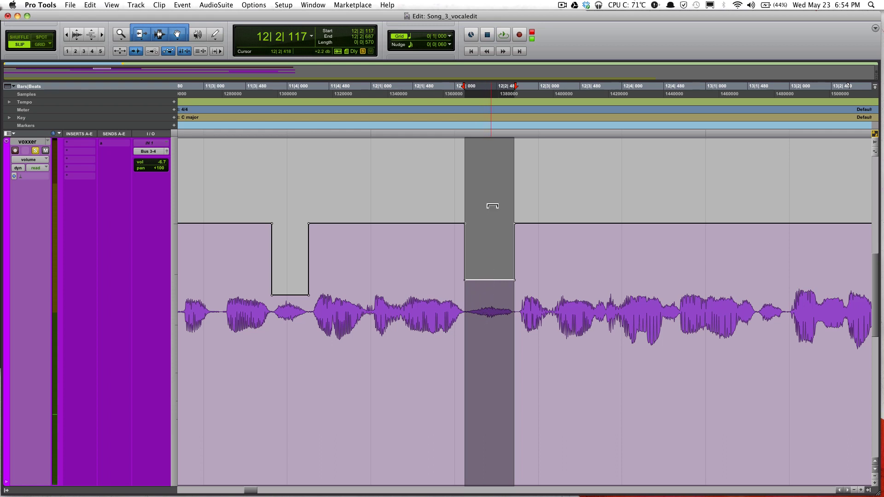
{"action": "left_click_drag", "start_coordinate": [493, 206], "coordinate": [490, 194]}
{"action": "key", "text": "space"}
{"action": "key", "text": "space"}
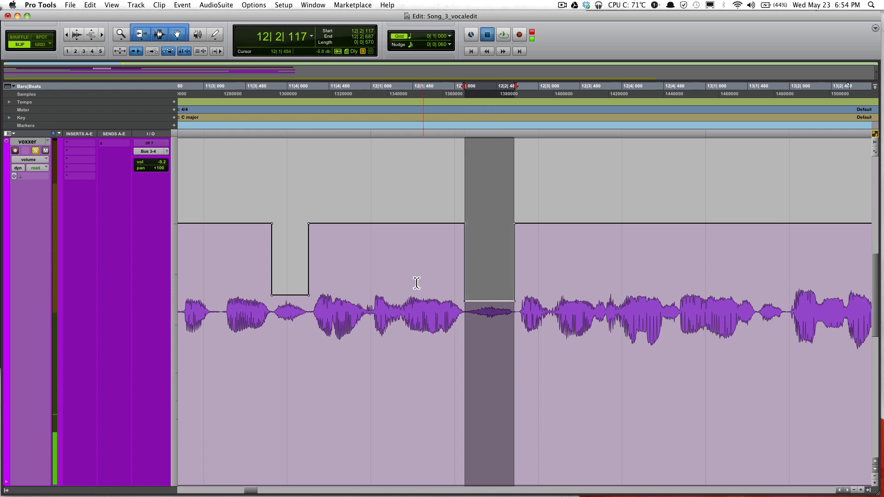
{"action": "left_click", "coordinate": [417, 283]}
{"action": "key", "text": "space"}
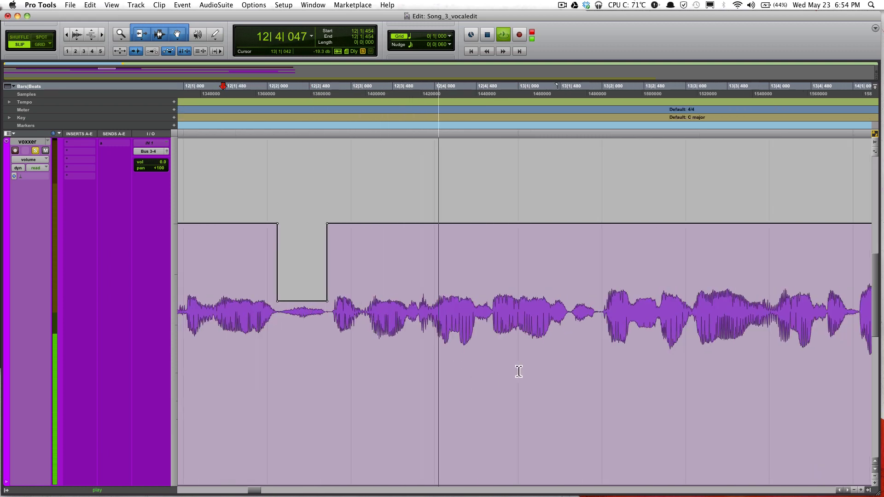
{"action": "key", "text": "space"}
Select the breath at 13|1|591 and trim its volume down to about -6.1 dB
{"action": "left_click", "coordinate": [486, 302]}
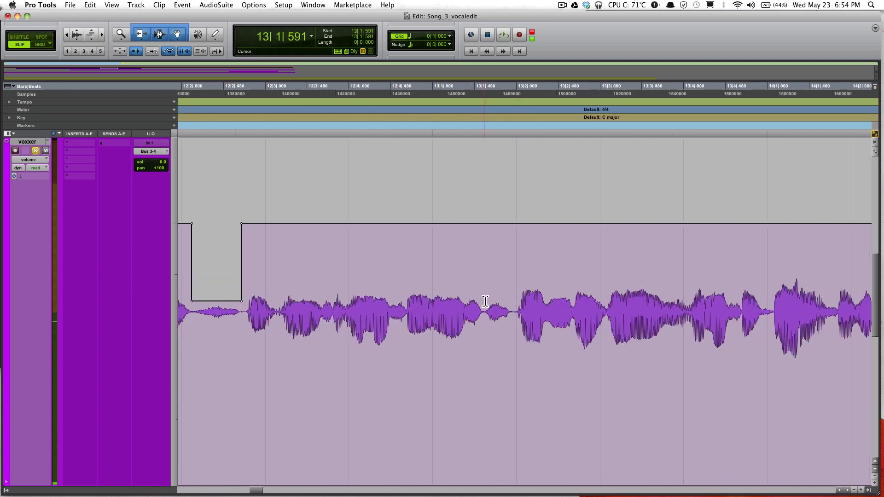
{"action": "left_click_drag", "start_coordinate": [486, 302], "coordinate": [514, 302]}
{"action": "left_click_drag", "start_coordinate": [499, 238], "coordinate": [496, 249]}
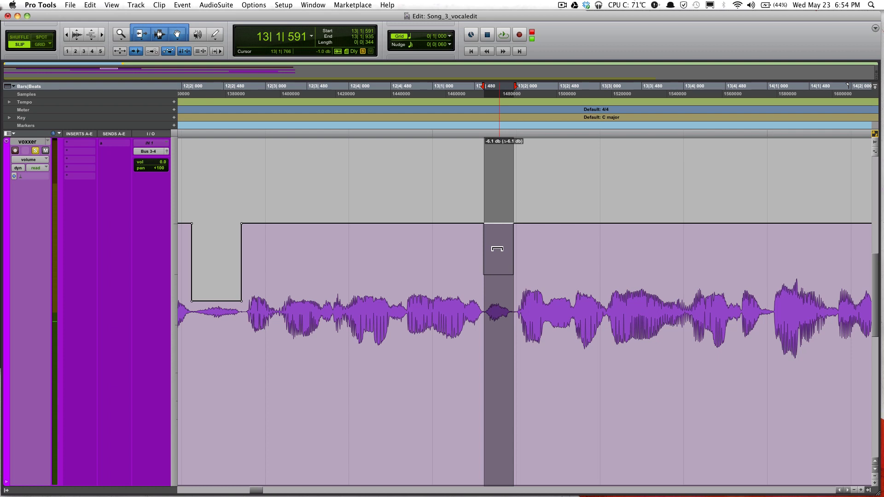
Zoom out across the verse and select a short gap near bar 16
{"action": "key", "text": "ctrl+bracketleft"}
{"action": "key", "text": "ctrl+bracketleft"}
{"action": "scroll", "coordinate": [549, 304], "scroll_direction": "right", "scroll_amount": 2}
{"action": "scroll", "coordinate": [573, 319], "scroll_direction": "right", "scroll_amount": 2}
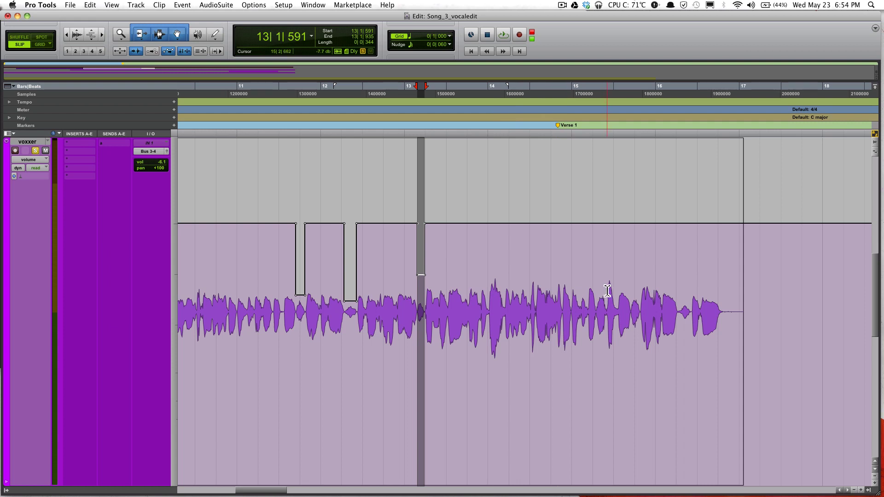
{"action": "left_click", "coordinate": [676, 305]}
{"action": "left_click_drag", "start_coordinate": [678, 305], "coordinate": [686, 304]}
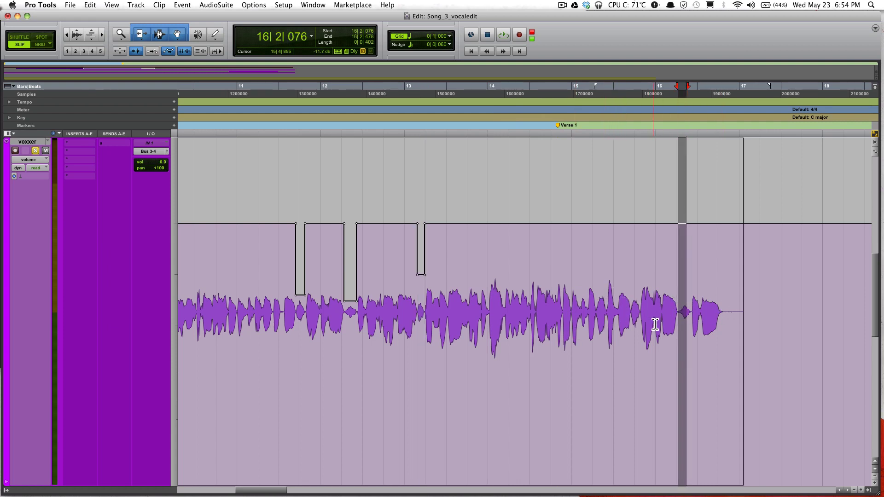
{"action": "left_click", "coordinate": [500, 296]}
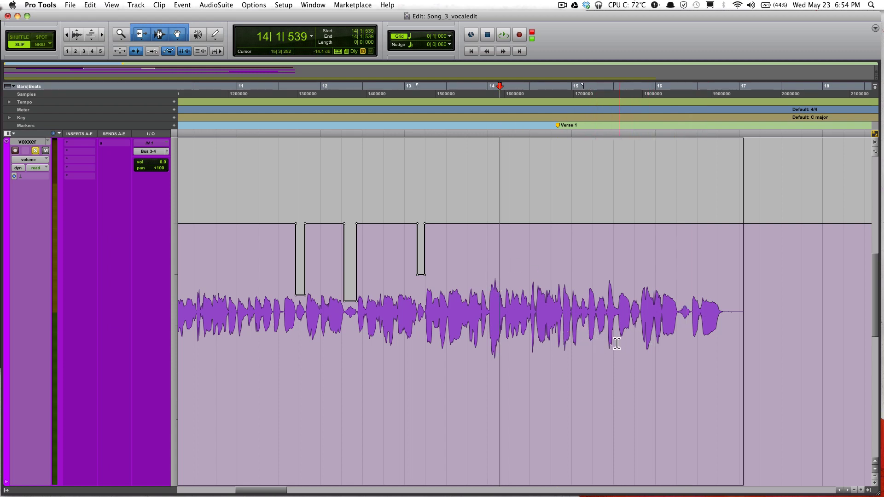
{"action": "scroll", "coordinate": [612, 341], "scroll_direction": "left", "scroll_amount": 2}
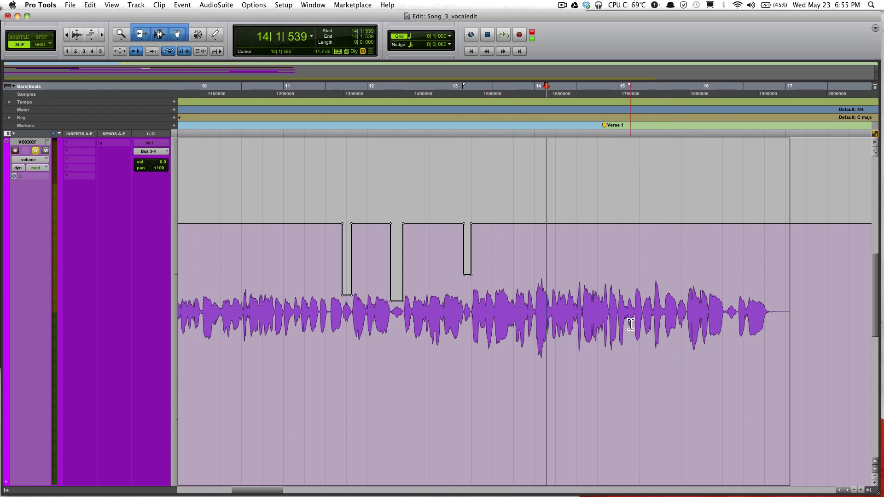
{"action": "scroll", "coordinate": [586, 325], "scroll_direction": "right", "scroll_amount": 2}
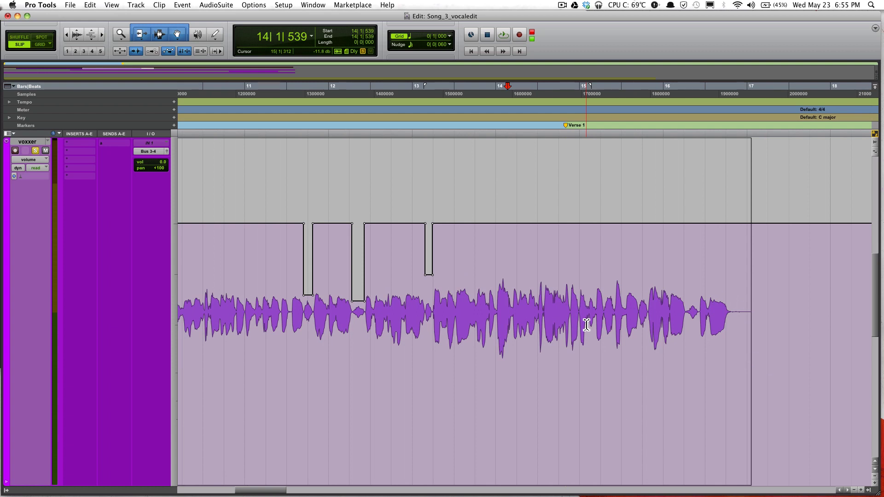